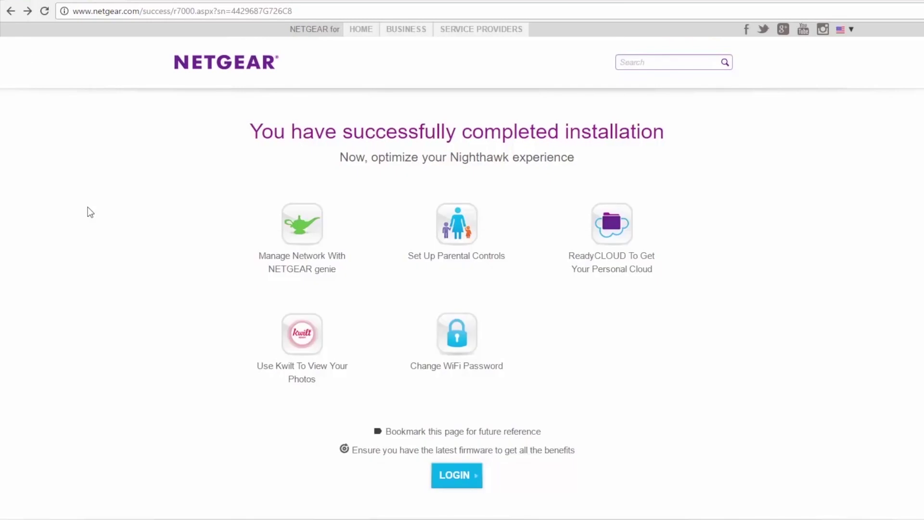
# Enter 192.168.1.1 in the address bar to reach the router's NETGEAR genie admin page
pyautogui.click(201, 10)
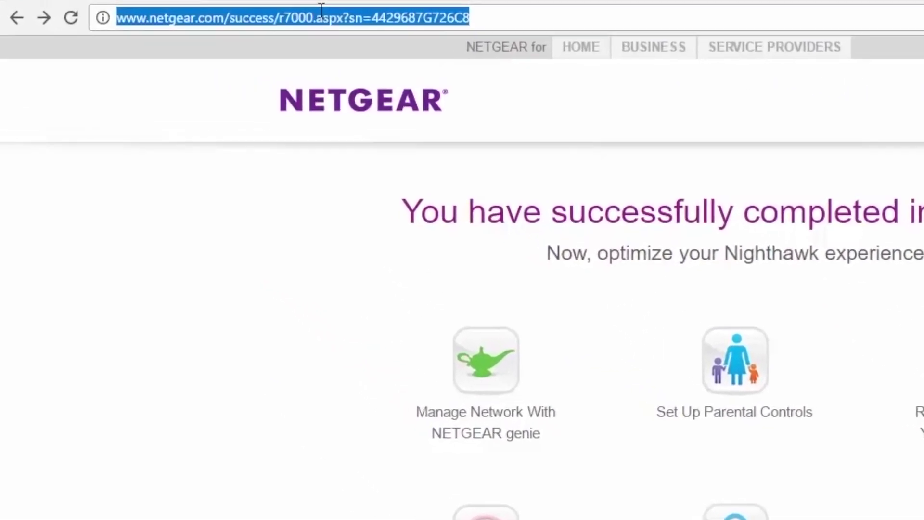
pyautogui.write('192.168.1.1/start.htm')
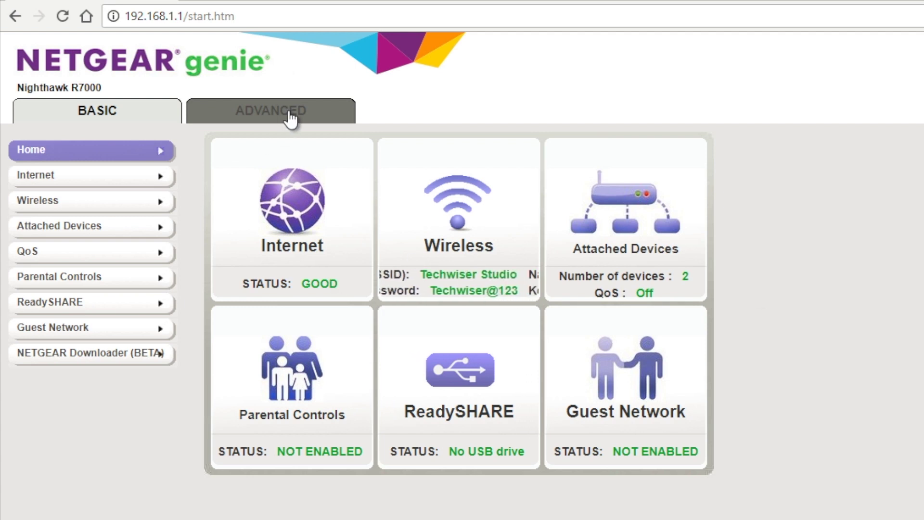
# Upload dd-wrt.K3_R7000.chk through ADVANCED > Administration > Router Update and confirm the flash
pyautogui.click(291, 117)
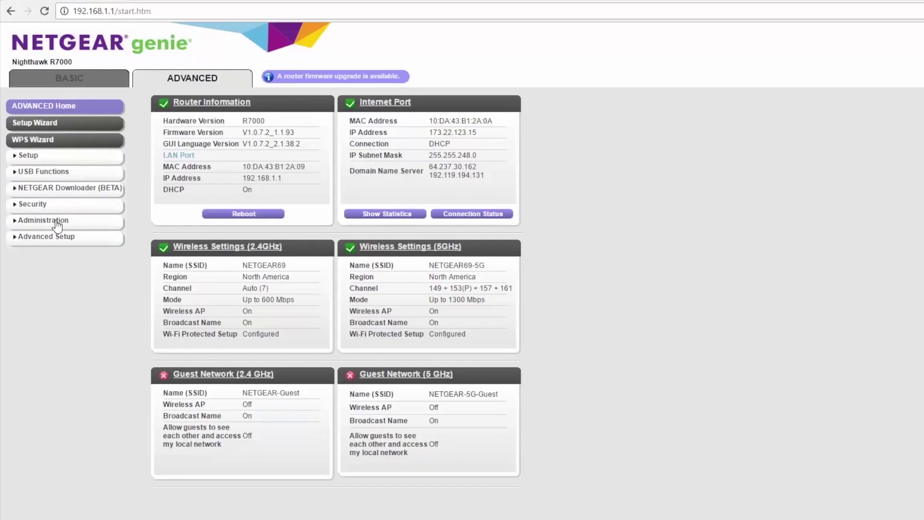
pyautogui.click(57, 222)
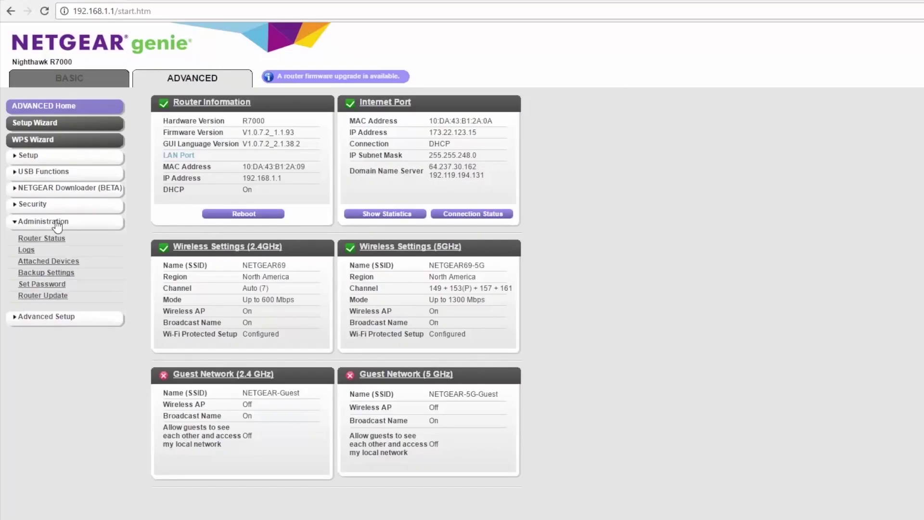
pyautogui.click(42, 296)
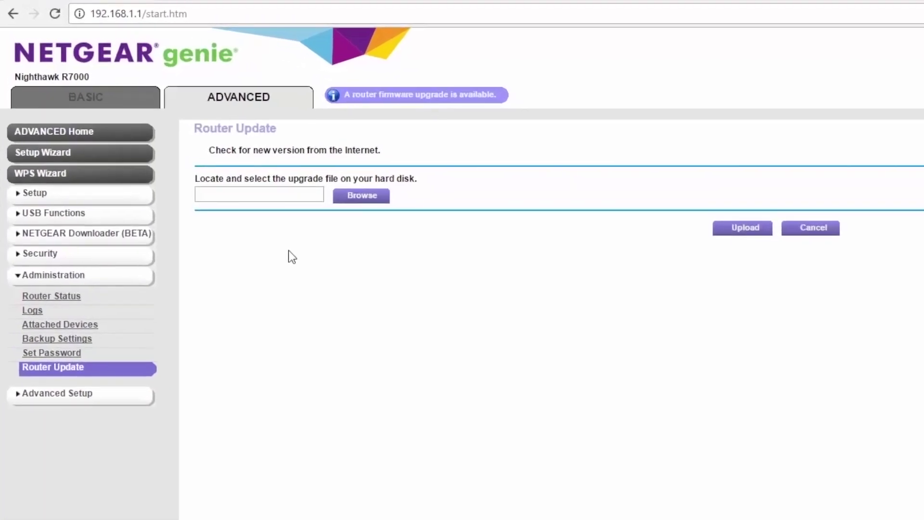
pyautogui.click(404, 218)
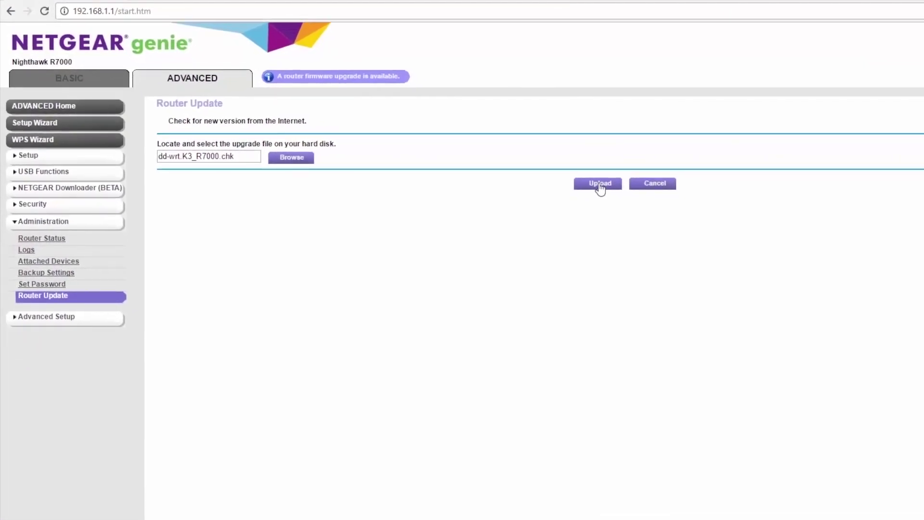
pyautogui.click(600, 185)
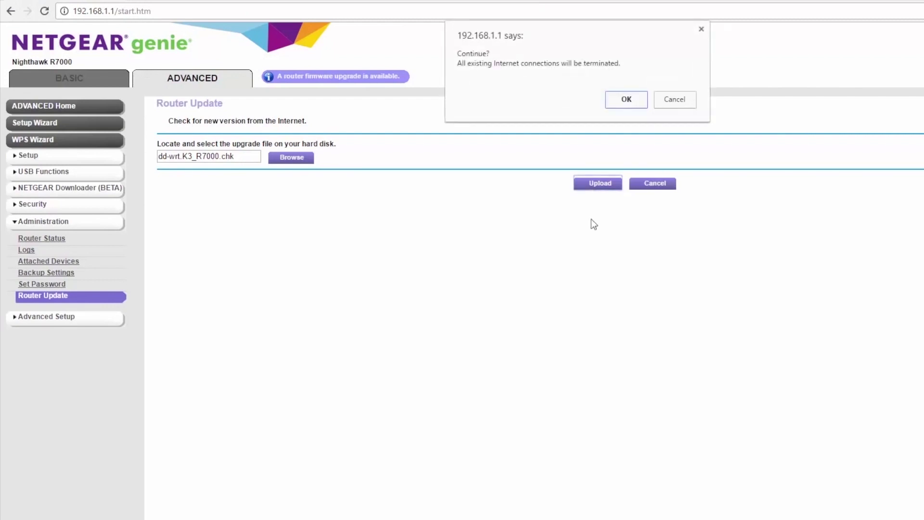
pyautogui.click(626, 100)
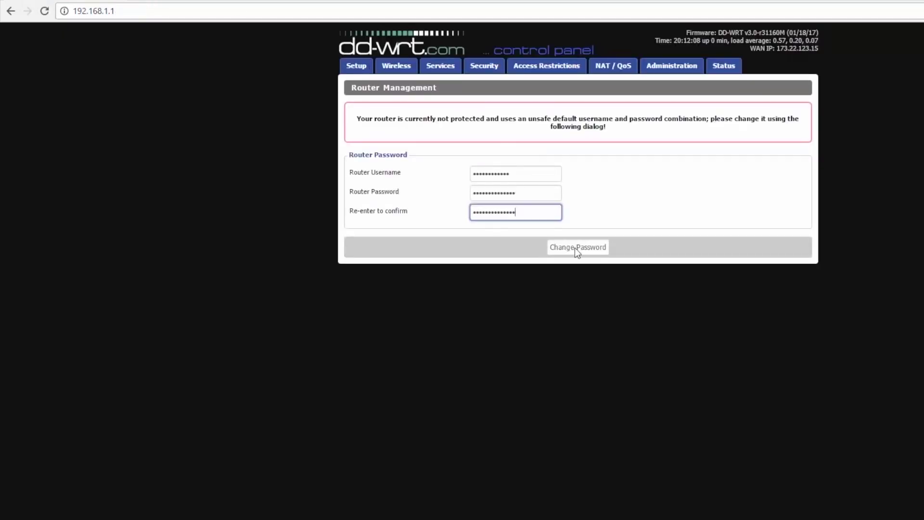
# Save the new router password, then set Static DNS 1 to 8.8.8.8 in Basic Setup
pyautogui.click(576, 252)
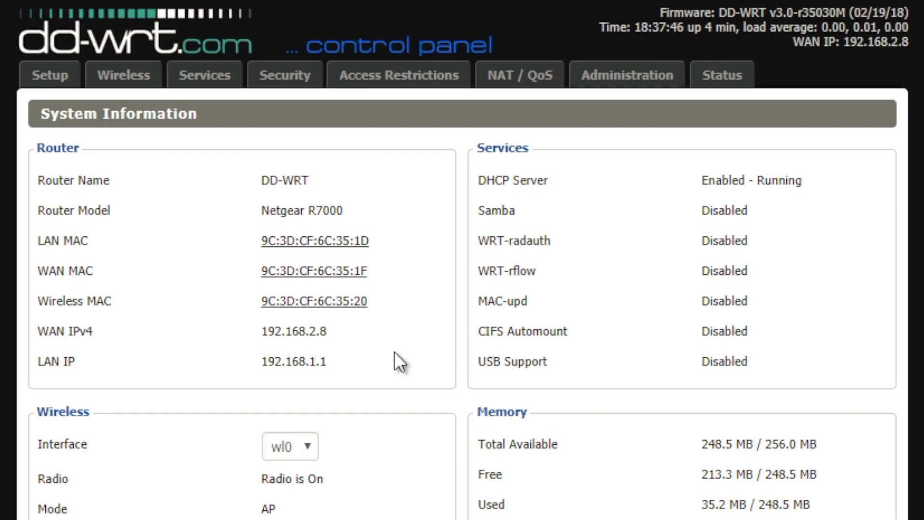
pyautogui.click(51, 78)
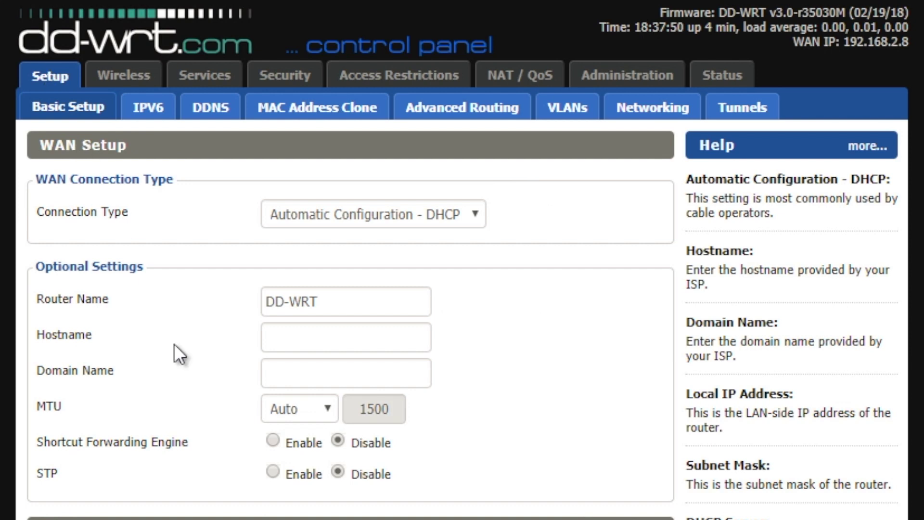
pyautogui.scroll(-7, 174, 343)
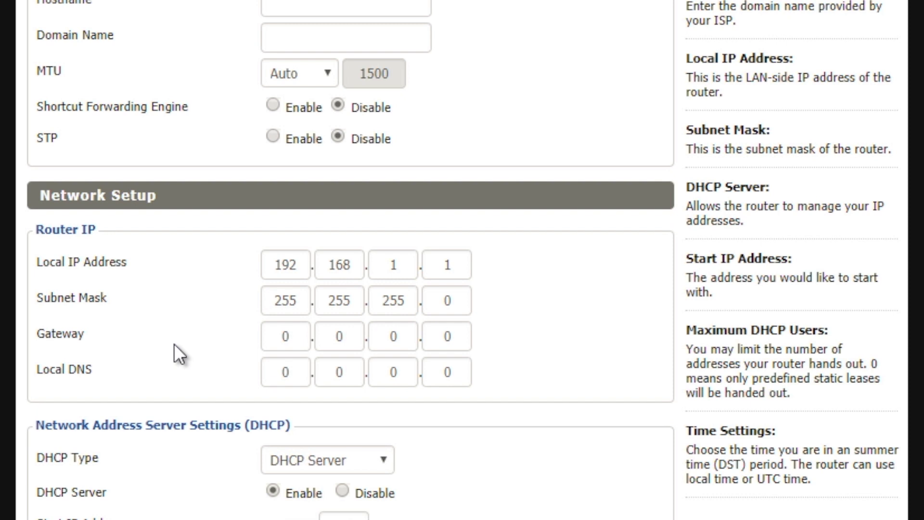
pyautogui.scroll(-7, 175, 343)
pyautogui.click(300, 299)
pyautogui.press('BackSpace')
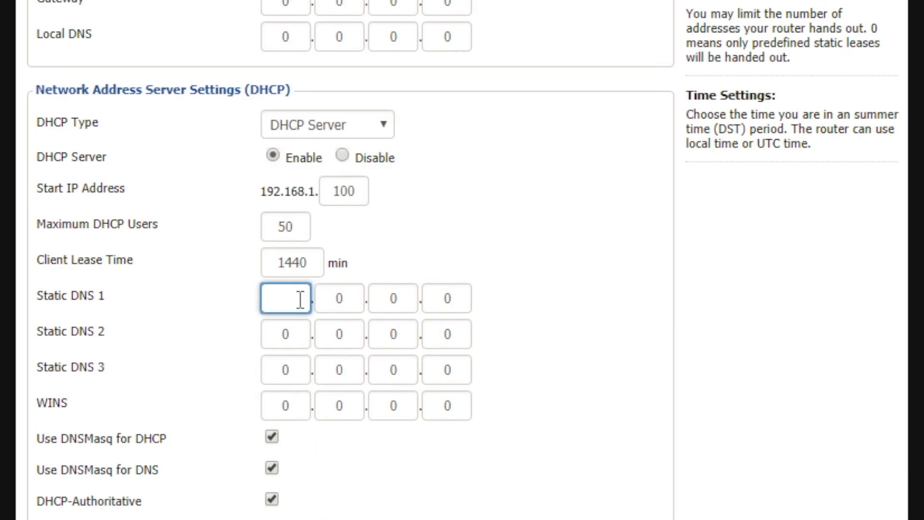
pyautogui.write('8')
pyautogui.press('Tab')
pyautogui.write('8')
# Set Static DNS 2 to 8.8.4.4
pyautogui.press('Tab')
pyautogui.write('8')
pyautogui.press('Tab')
pyautogui.write('8')
pyautogui.click(299, 336)
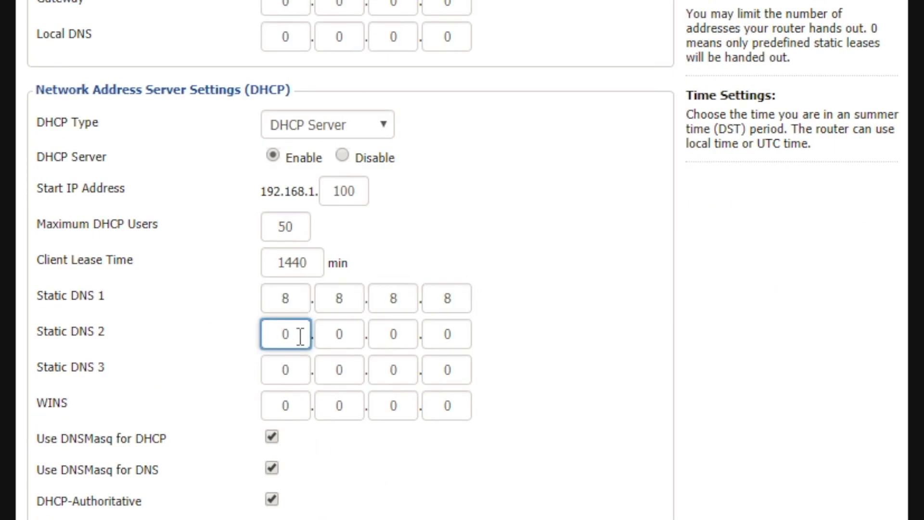
pyautogui.press('BackSpace')
pyautogui.write('8')
pyautogui.press('Tab')
pyautogui.write('8')
# Set Static DNS 3 to 208.67.222.222
pyautogui.press('Tab')
pyautogui.write('4')
pyautogui.press('Tab')
pyautogui.write('4')
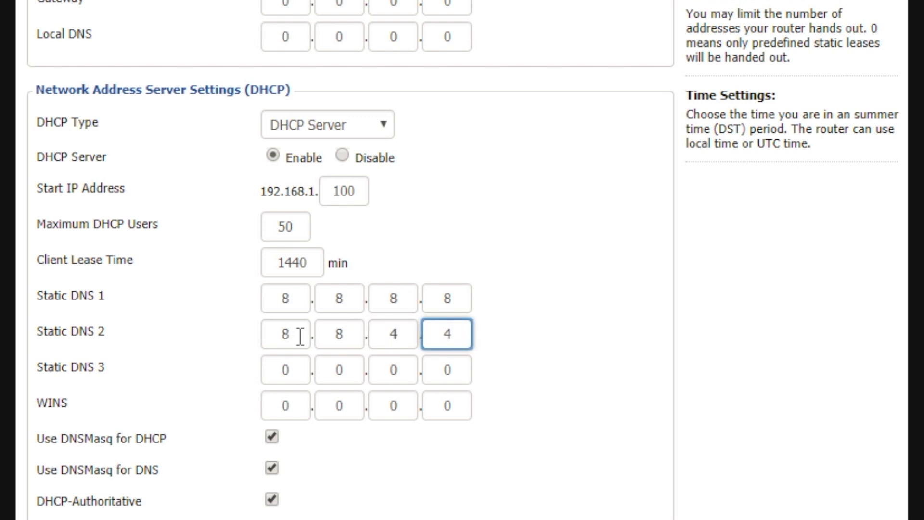
pyautogui.click(300, 370)
pyautogui.press('BackSpace')
pyautogui.write('208')
pyautogui.press('Tab')
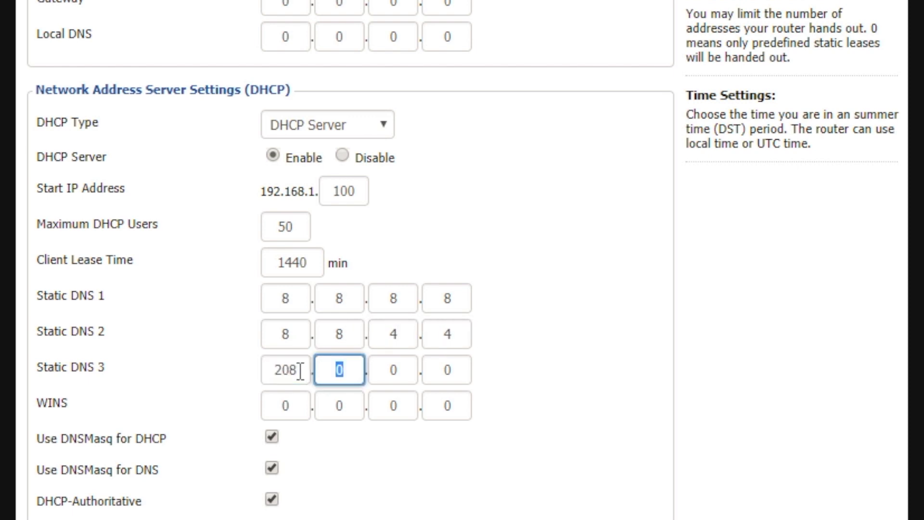
pyautogui.write('67')
pyautogui.press('Tab')
pyautogui.write('222')
# Set the WINS server address to 208.67.220.220
pyautogui.press('Tab')
pyautogui.write('222')
pyautogui.click(288, 408)
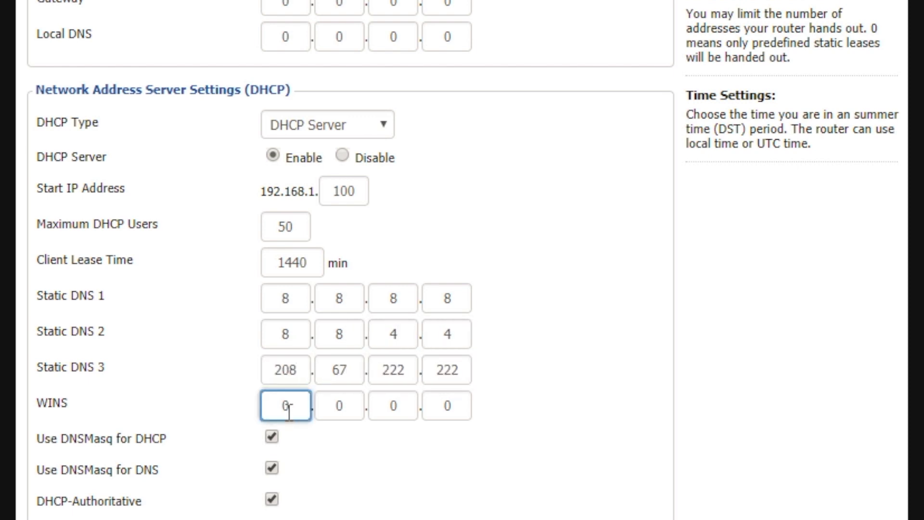
pyautogui.press('BackSpace')
pyautogui.write('208')
pyautogui.press('Tab')
pyautogui.write('67')
pyautogui.press('Tab')
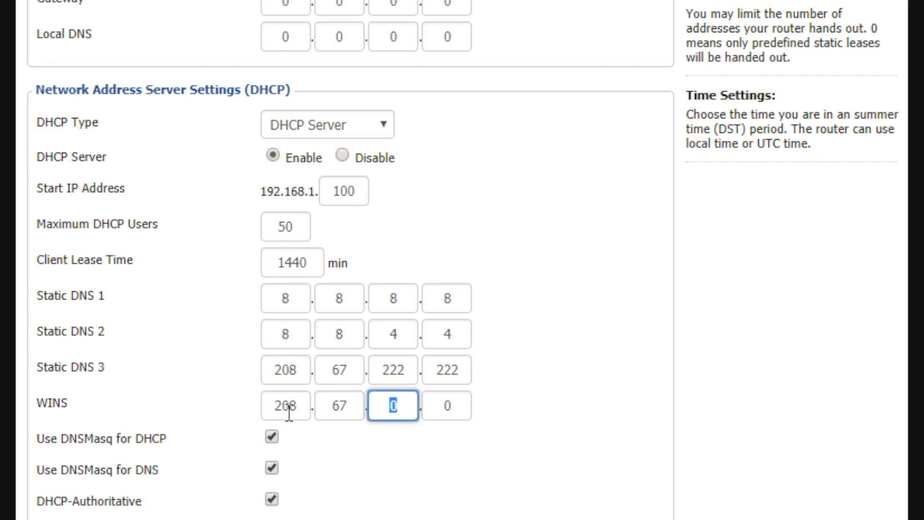
pyautogui.write('220')
pyautogui.press('Tab')
pyautogui.write('220')
pyautogui.click(444, 461)
# Turn off DNSMasq for both DHCP and DNS and save the settings
pyautogui.scroll(-4, 444, 448)
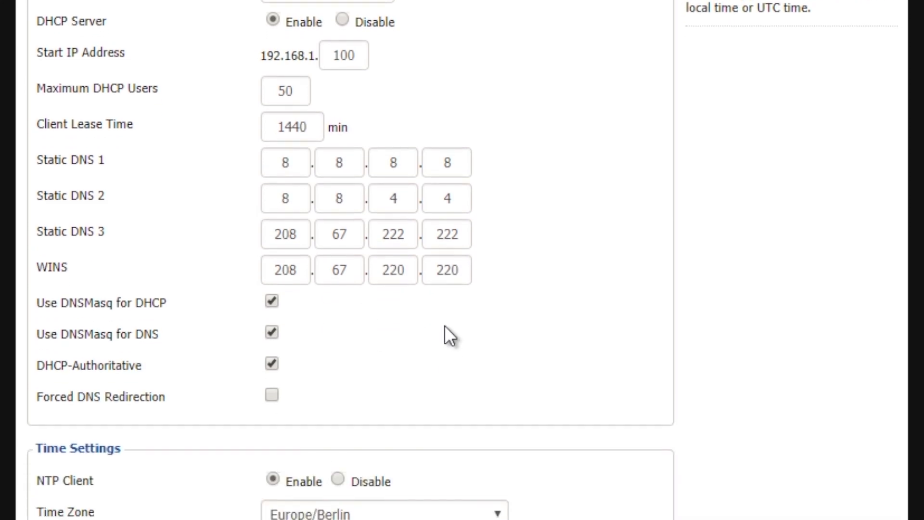
pyautogui.click(271, 228)
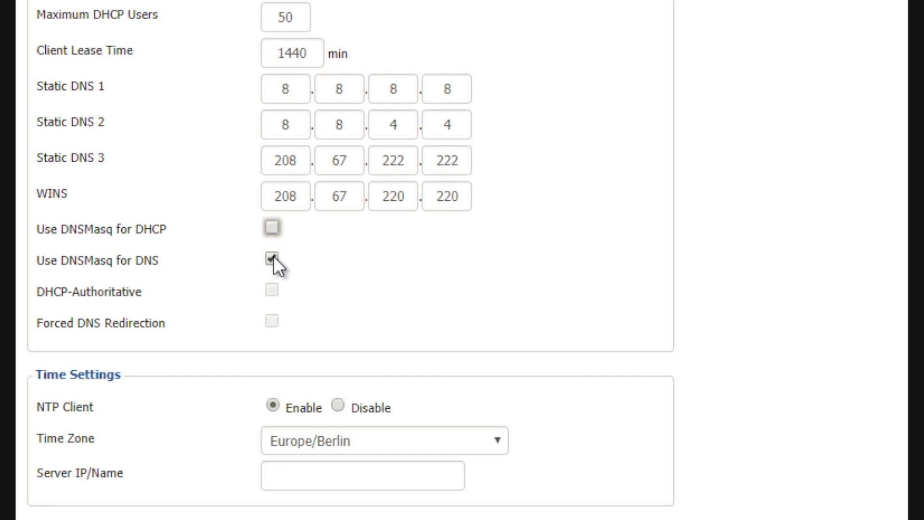
pyautogui.click(272, 258)
pyautogui.scroll(-2, 340, 289)
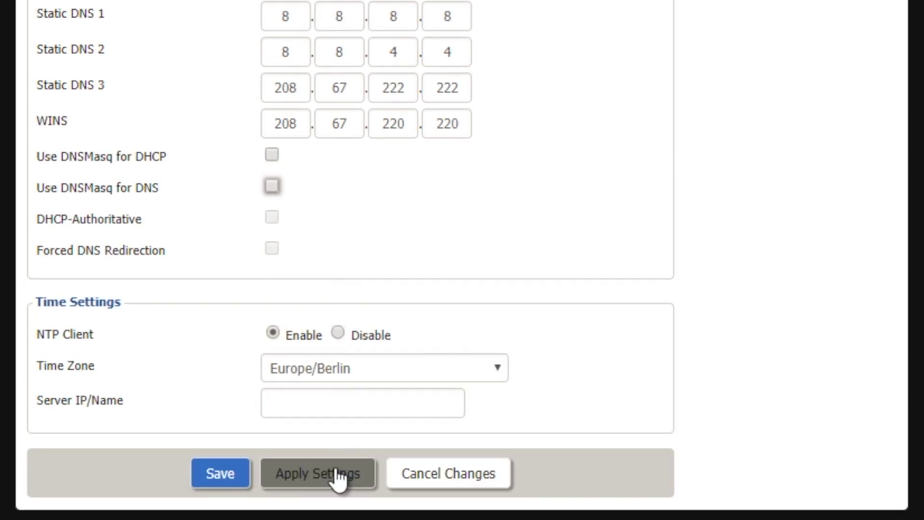
pyautogui.click(221, 482)
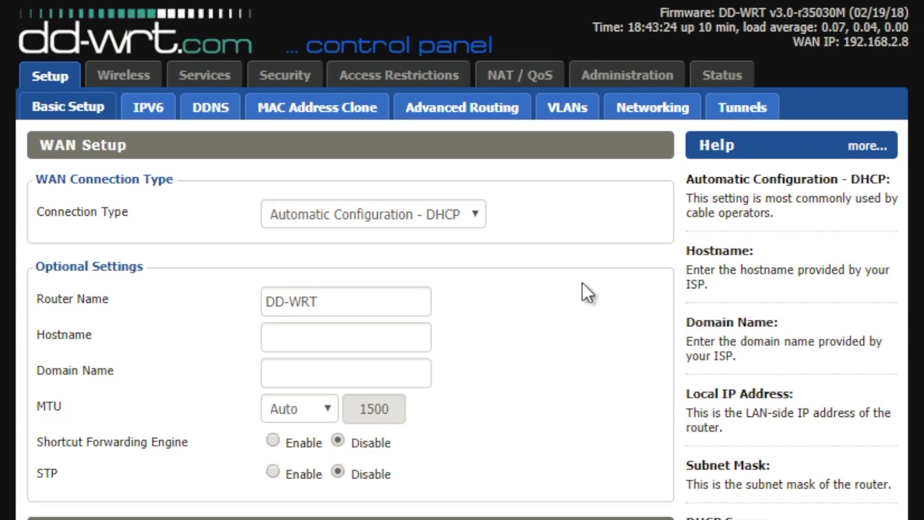
# Glance at the IPv6 settings, then set SPI Firewall to Disable on Security > Firewall
pyautogui.click(159, 112)
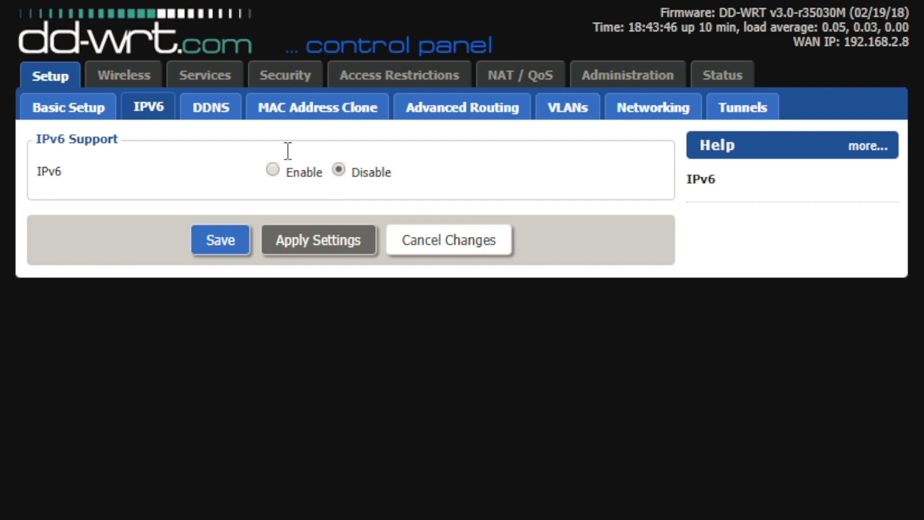
pyautogui.click(287, 78)
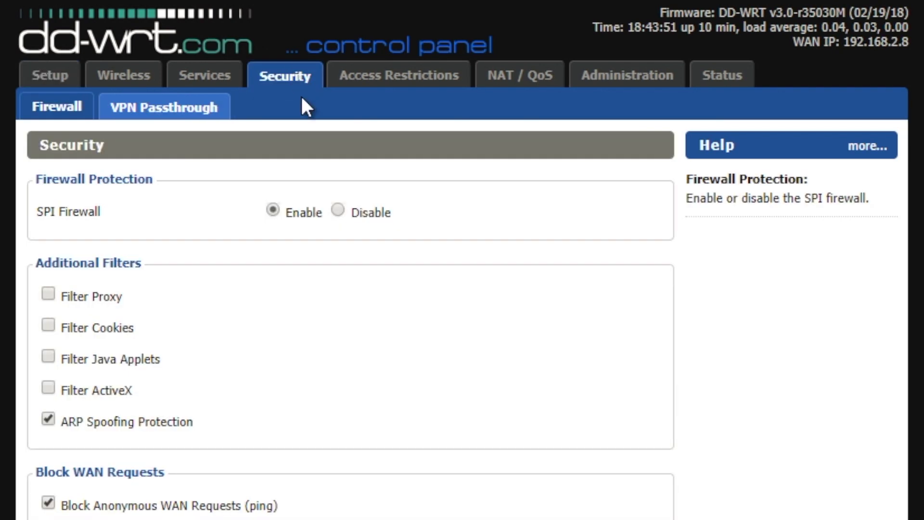
pyautogui.click(339, 209)
pyautogui.scroll(-10, 340, 212)
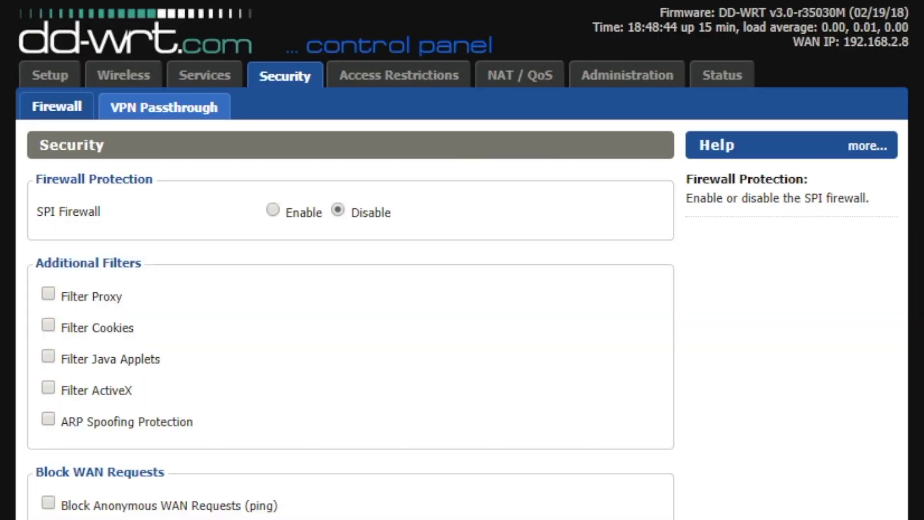
# Enable Start OpenVPN Client on the Services > VPN page
pyautogui.click(189, 71)
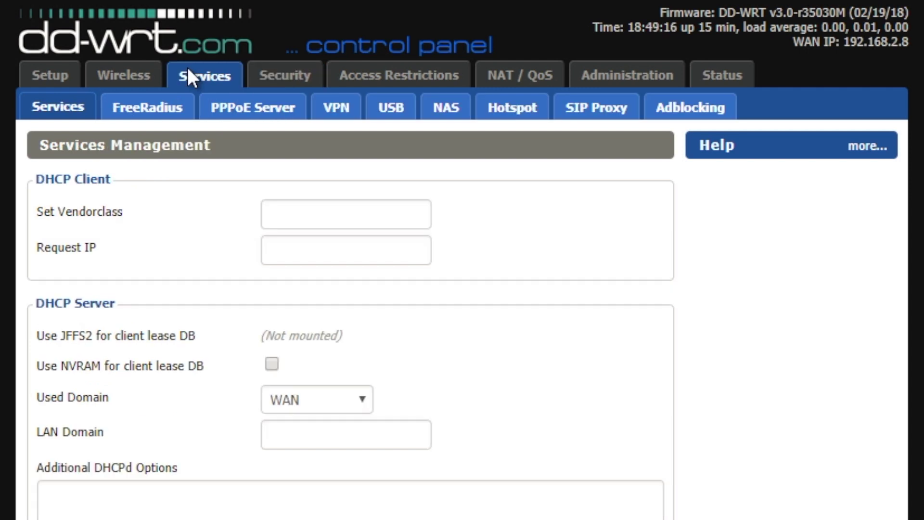
pyautogui.click(333, 108)
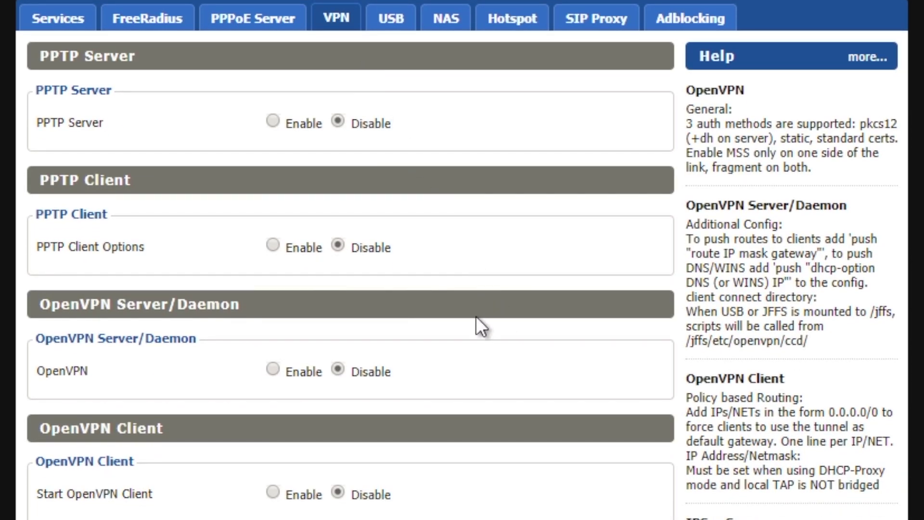
pyautogui.click(273, 491)
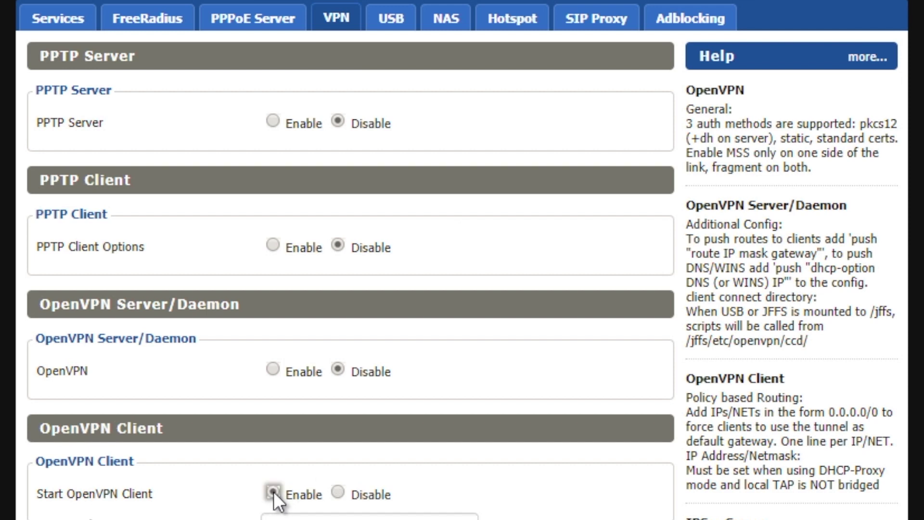
pyautogui.scroll(-9, 274, 492)
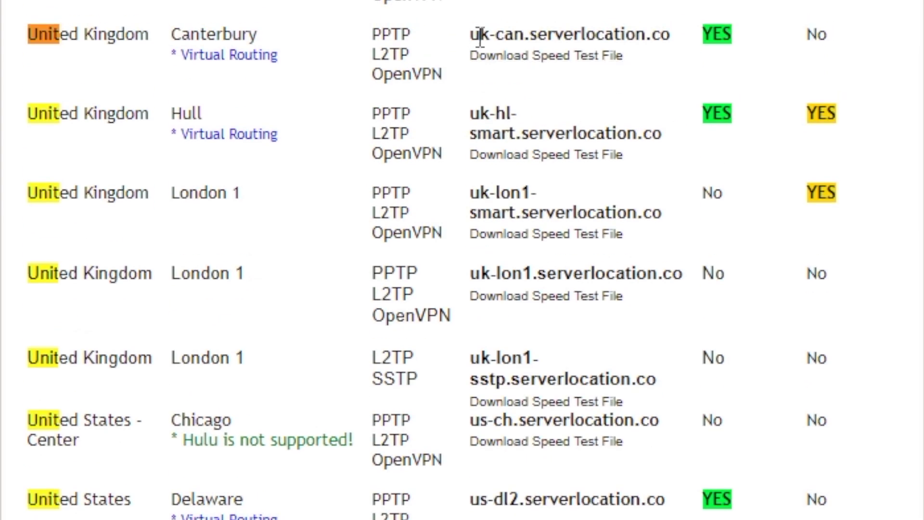
# Set the VPN server to uk-can.serverlocation.co, port 443, and Blowfish CBC cipher
pyautogui.moveTo(472, 35); pyautogui.dragTo(674, 37)
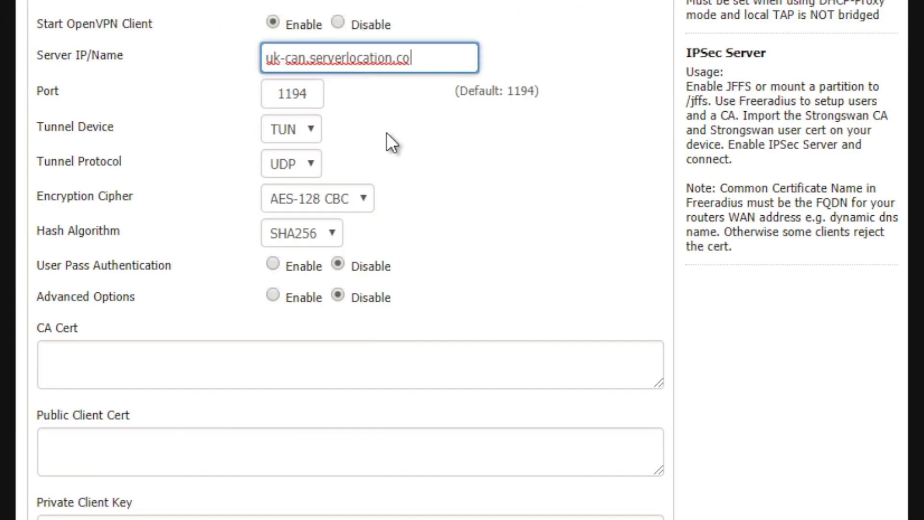
pyautogui.click(392, 142)
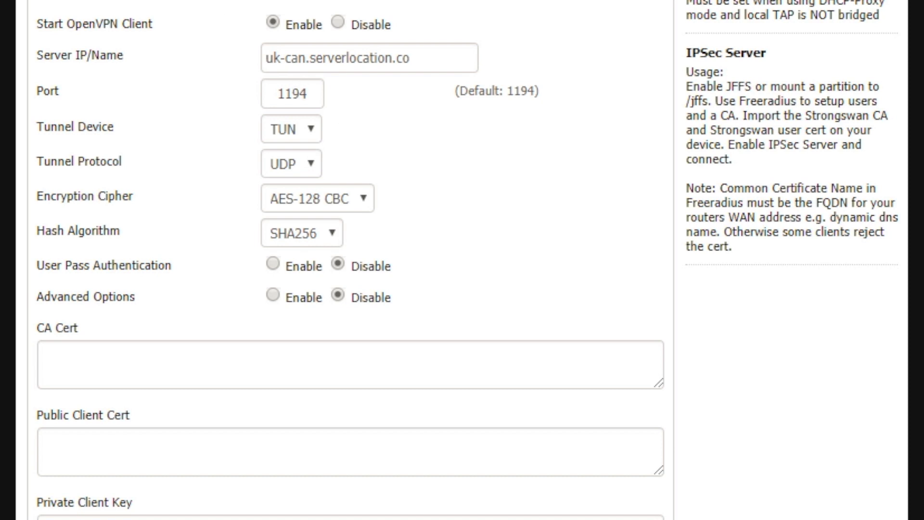
pyautogui.doubleClick(320, 90)
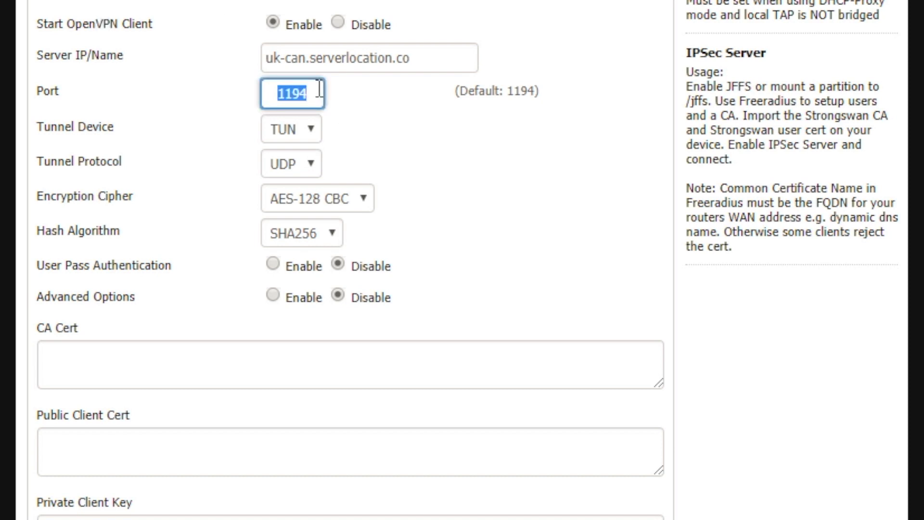
pyautogui.write('443')
pyautogui.click(387, 154)
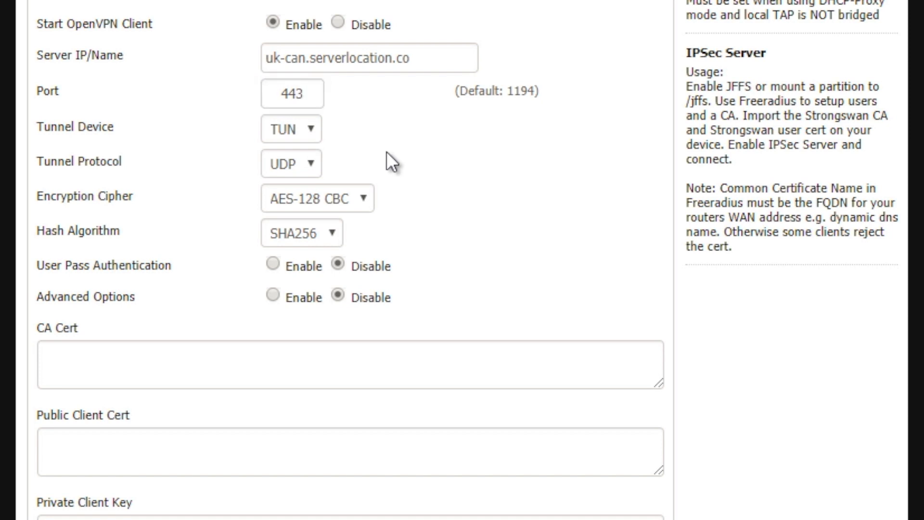
pyautogui.click(301, 205)
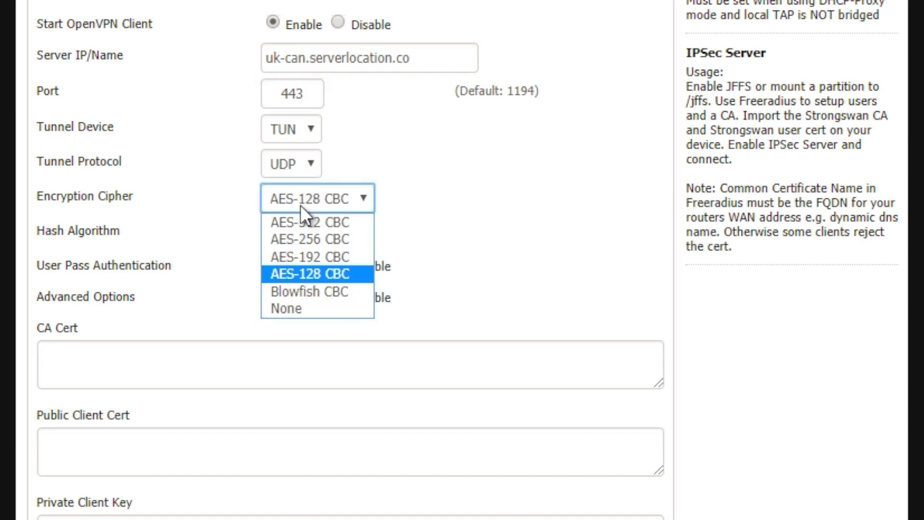
pyautogui.click(308, 290)
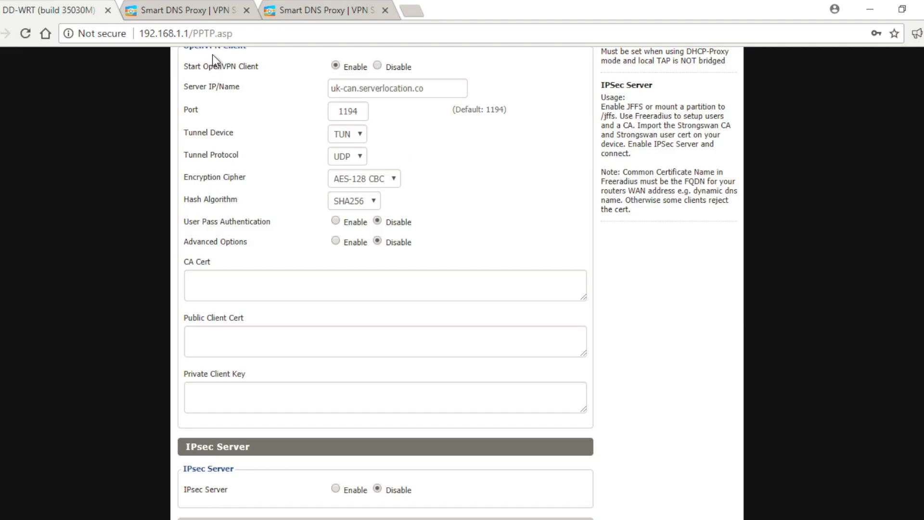
# Paste the CA certificate from the Smart DNS Proxy guide and apply the OpenVPN settings
pyautogui.click(188, 10)
pyautogui.scroll(-7, 228, 210)
pyautogui.scroll(-10, 229, 209)
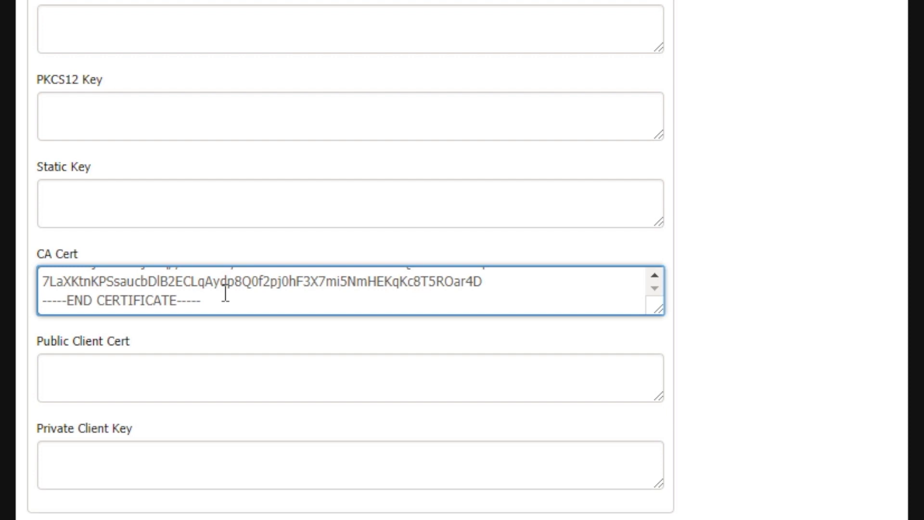
pyautogui.scroll(10, 225, 292)
pyautogui.click(814, 494)
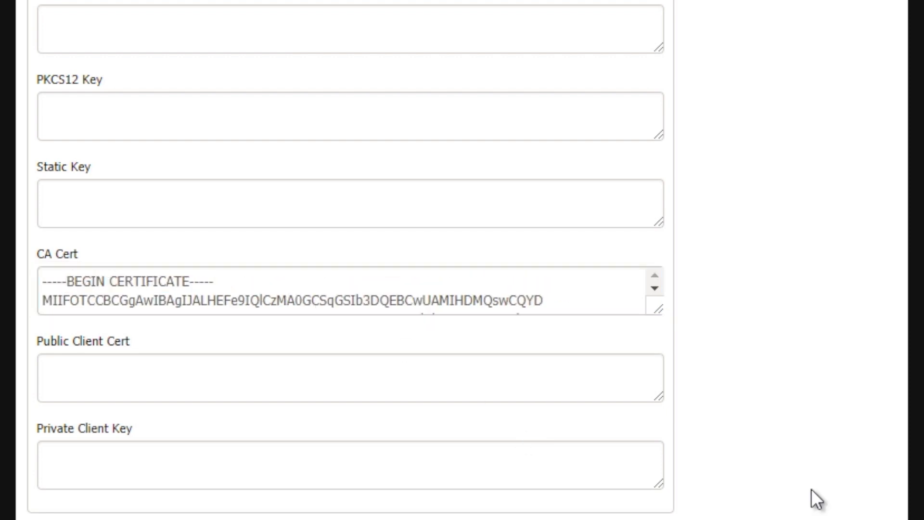
pyautogui.scroll(-4, 323, 467)
pyautogui.click(322, 468)
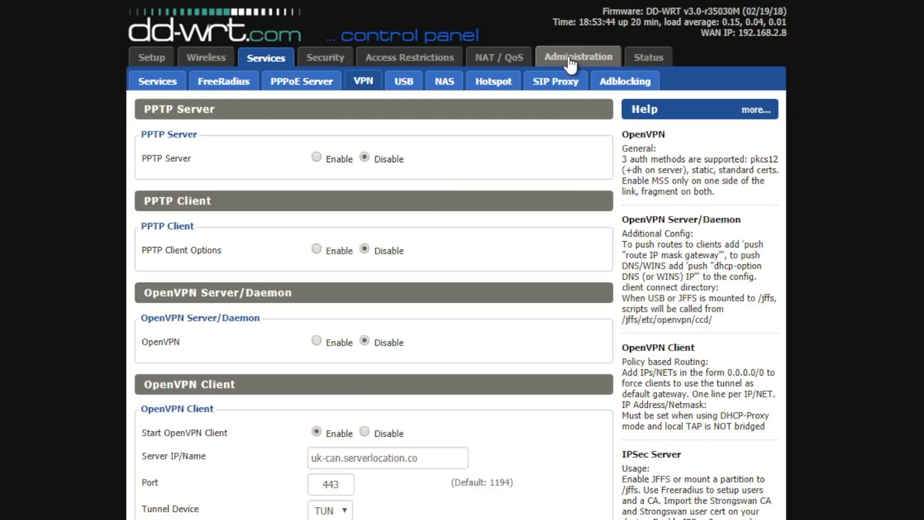
# Reboot the router from Administration, then check the client state under Status > OpenVPN
pyautogui.click(571, 59)
pyautogui.scroll(-15, 569, 224)
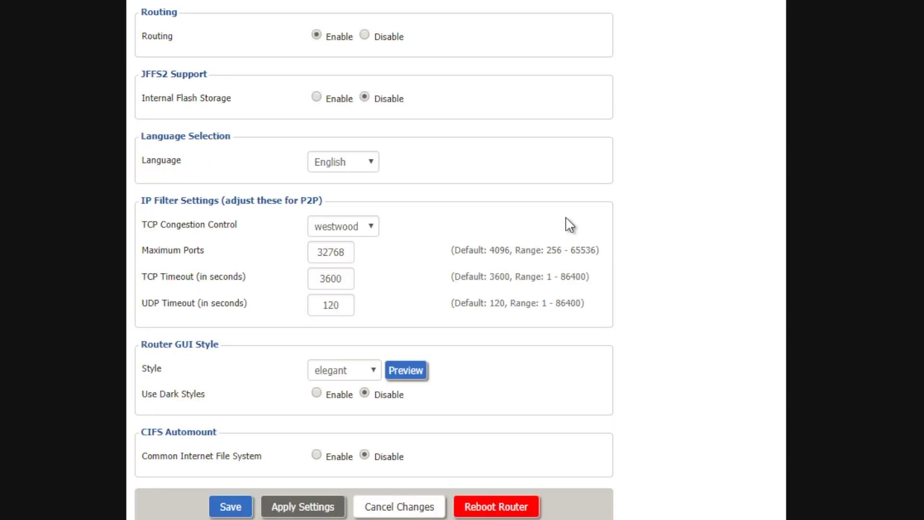
pyautogui.click(490, 500)
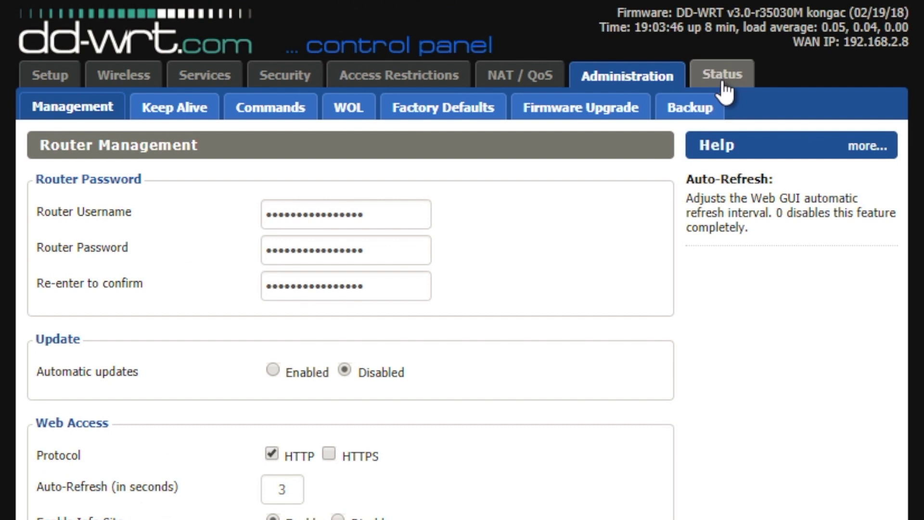
pyautogui.click(723, 84)
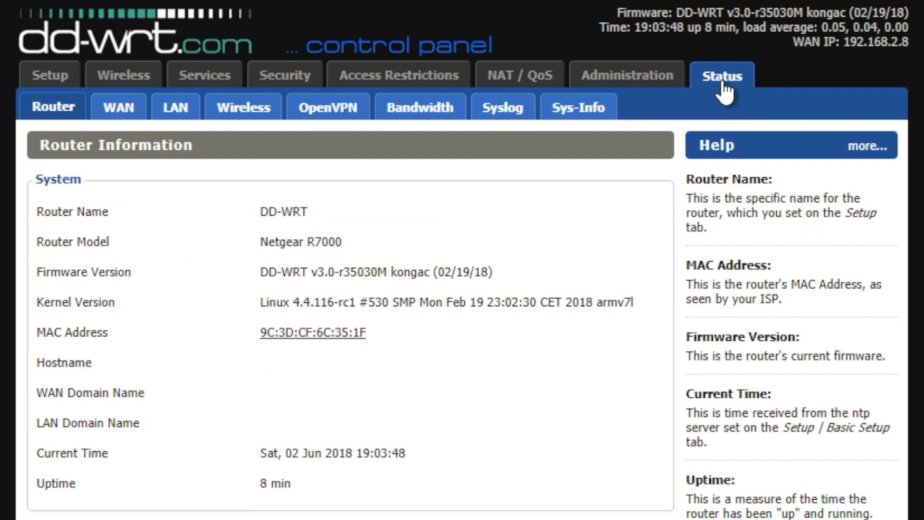
pyautogui.click(327, 107)
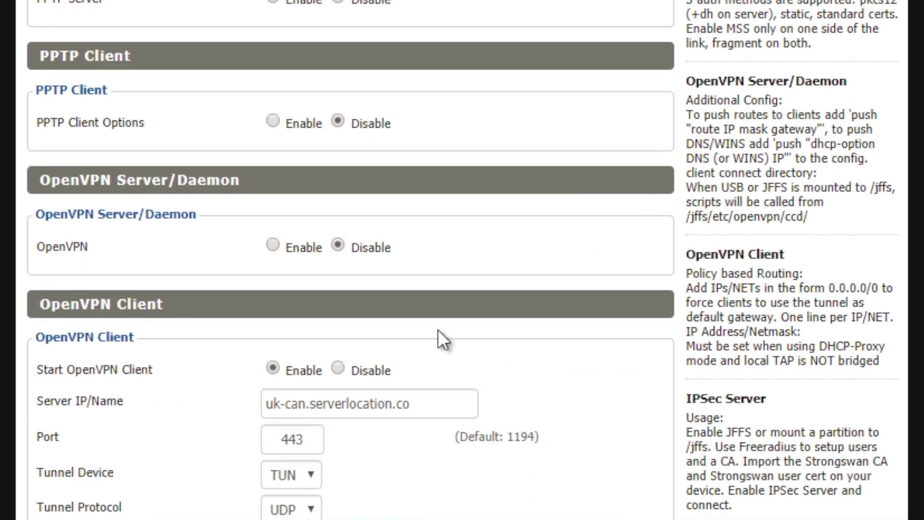
pyautogui.click(339, 368)
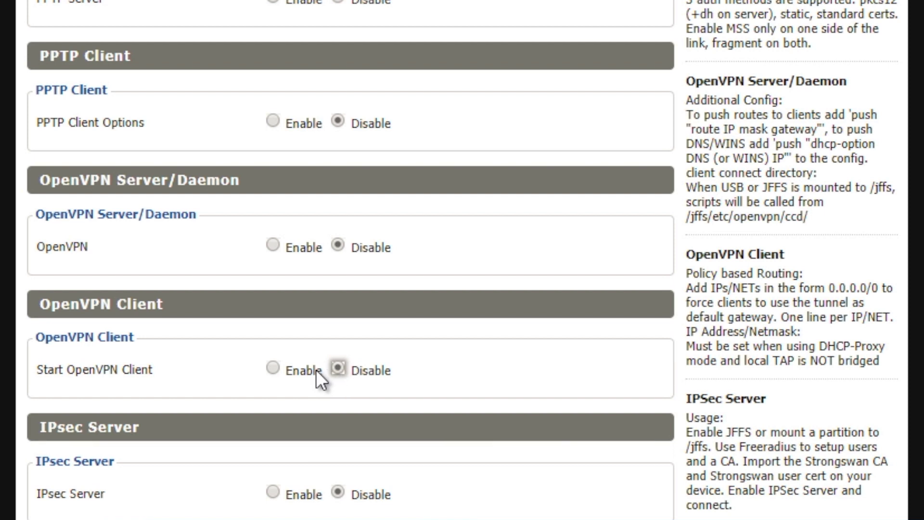
pyautogui.click(274, 368)
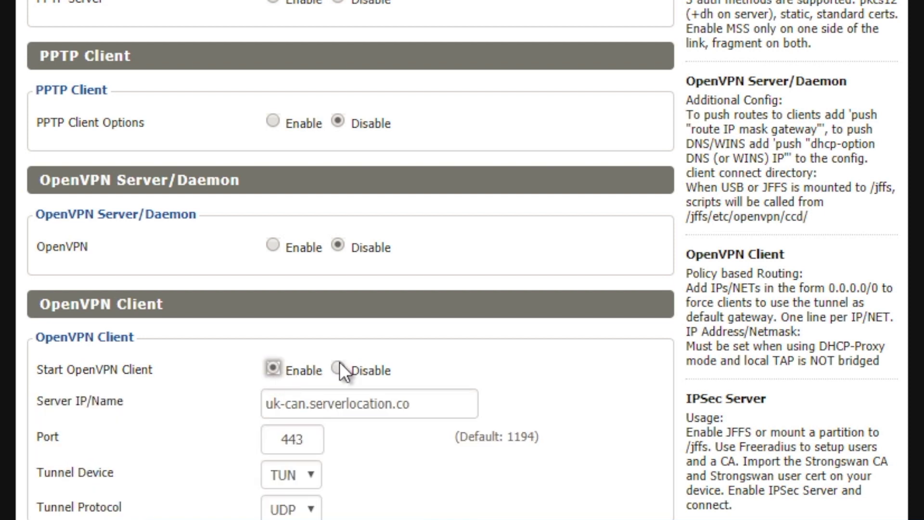